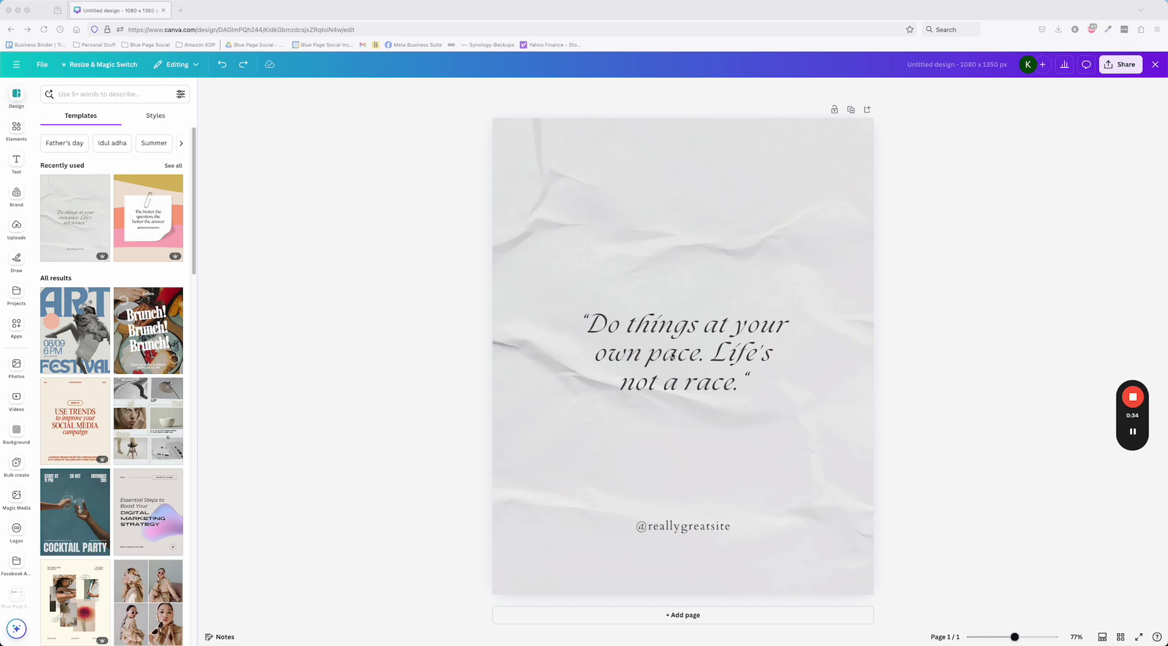
Change the font of the quote text to Cardo, matching the handle beneath it.
{"action": "left_click", "coordinate": [672, 356]}
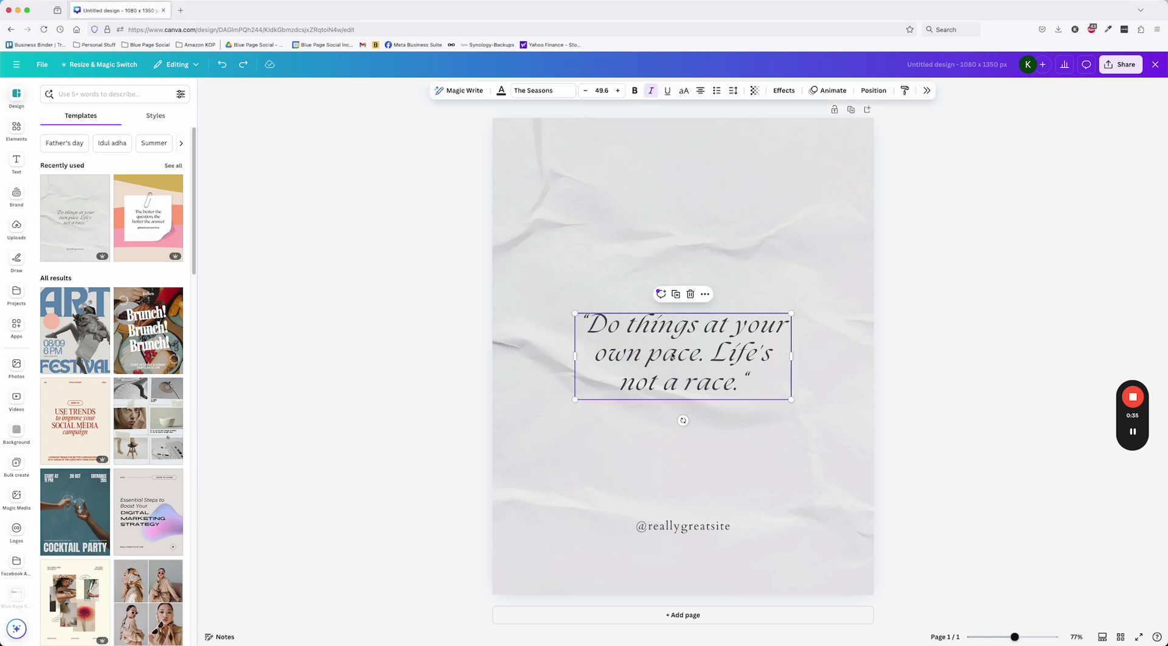
{"action": "left_click", "coordinate": [526, 90]}
{"action": "left_click", "coordinate": [1064, 180]}
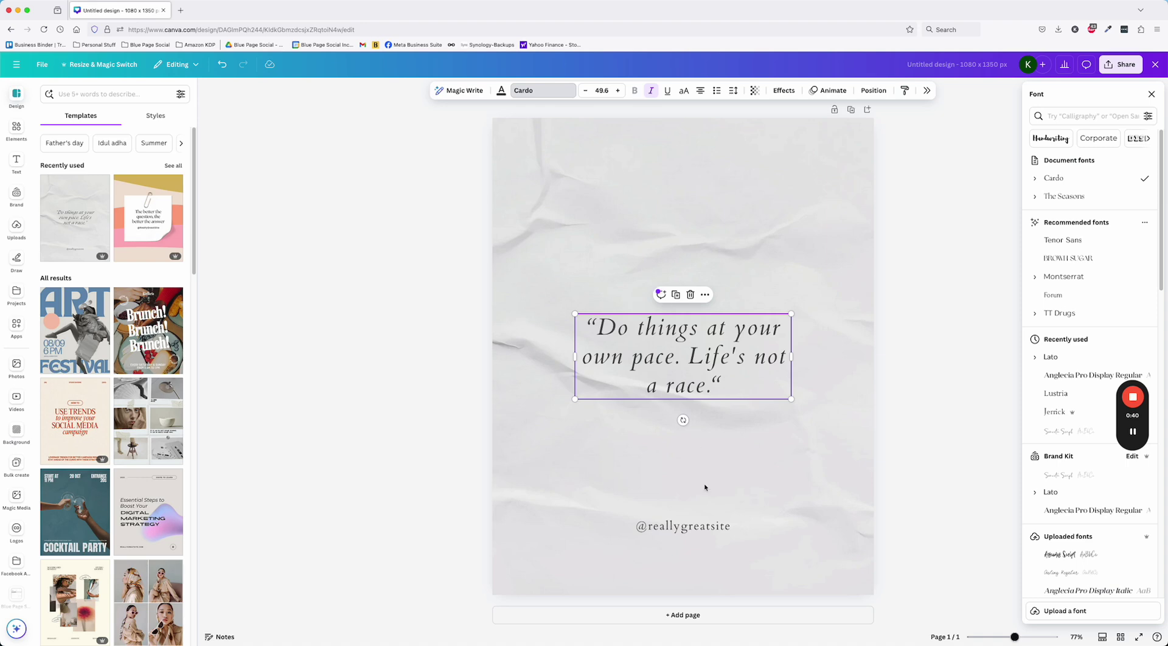
{"action": "left_click", "coordinate": [720, 527]}
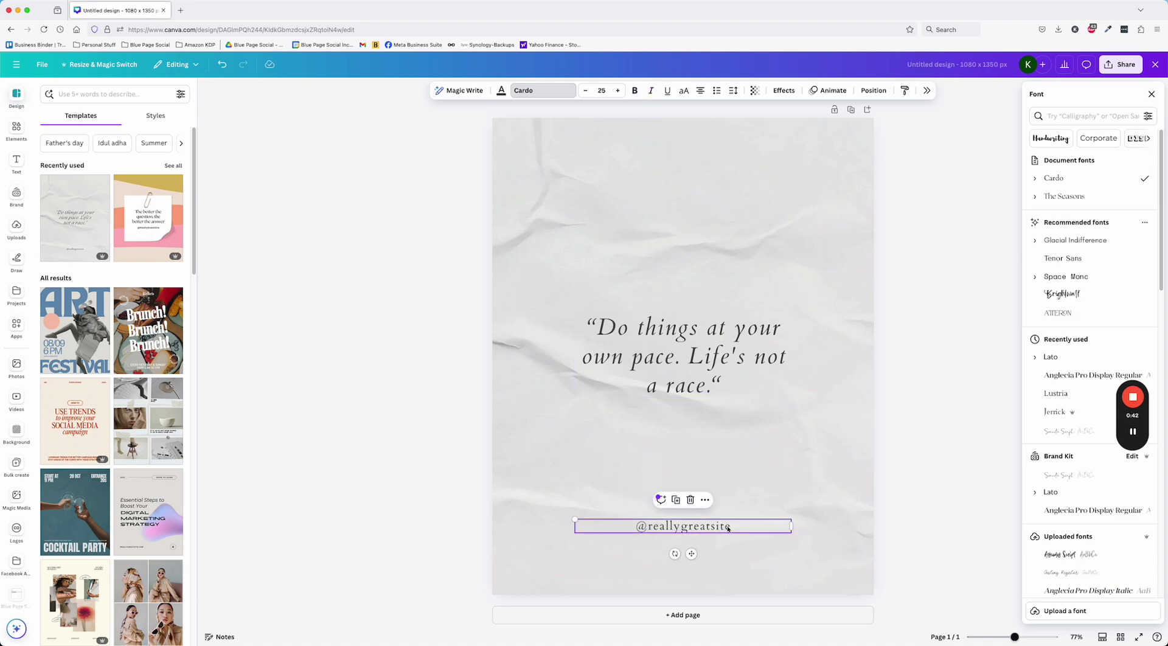
{"action": "left_click", "coordinate": [532, 449]}
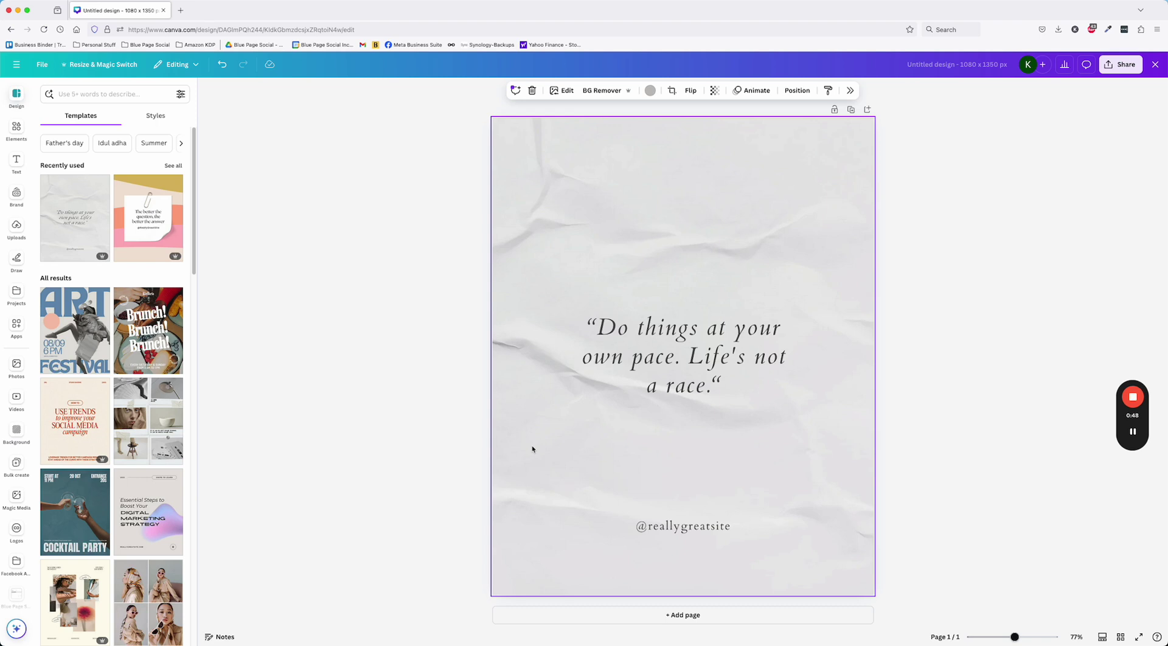
{"action": "left_click", "coordinate": [434, 435]}
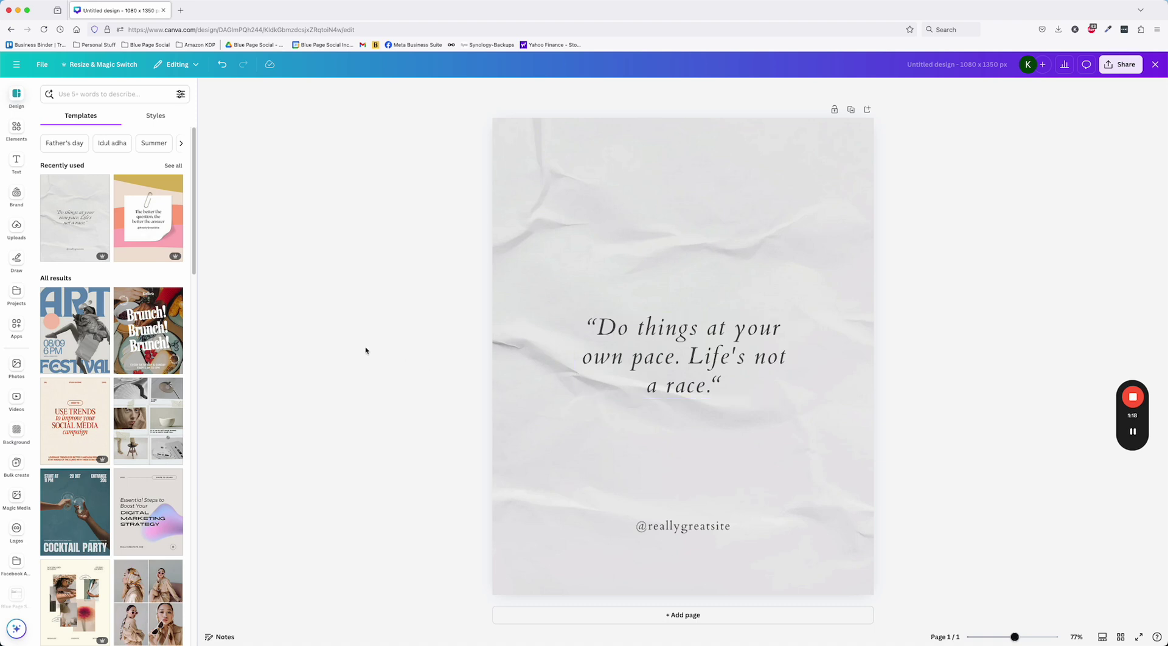
Open the Bulk create tool for this quote design.
{"action": "left_click", "coordinate": [17, 463]}
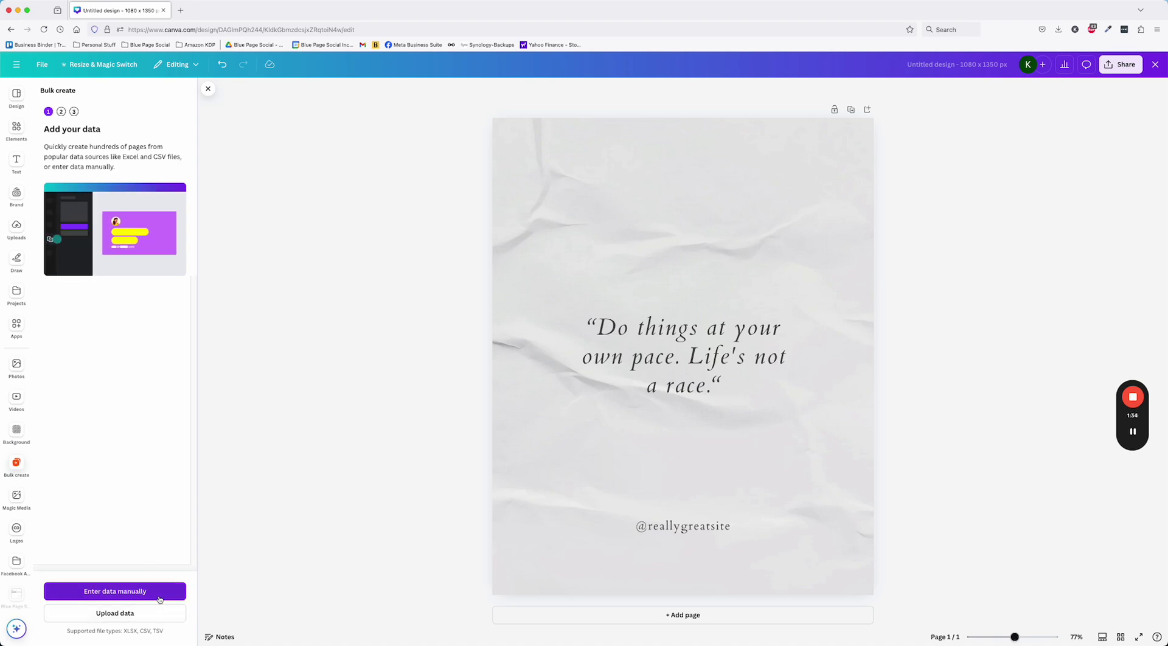
{"action": "left_click", "coordinate": [115, 592]}
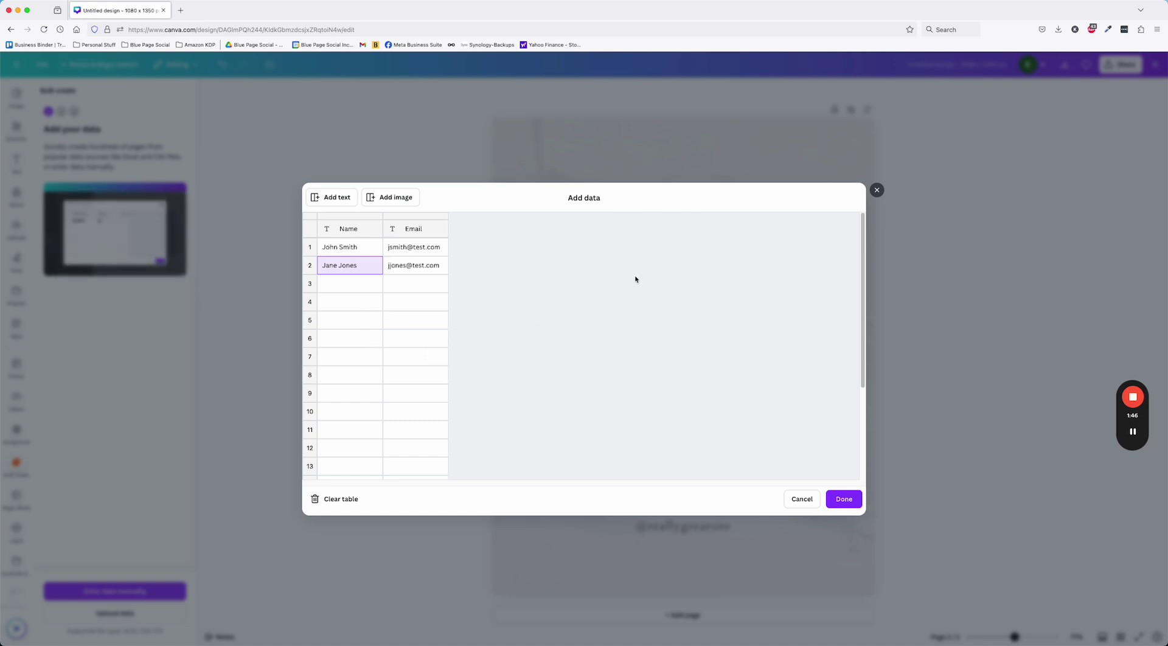
{"action": "left_click", "coordinate": [803, 498]}
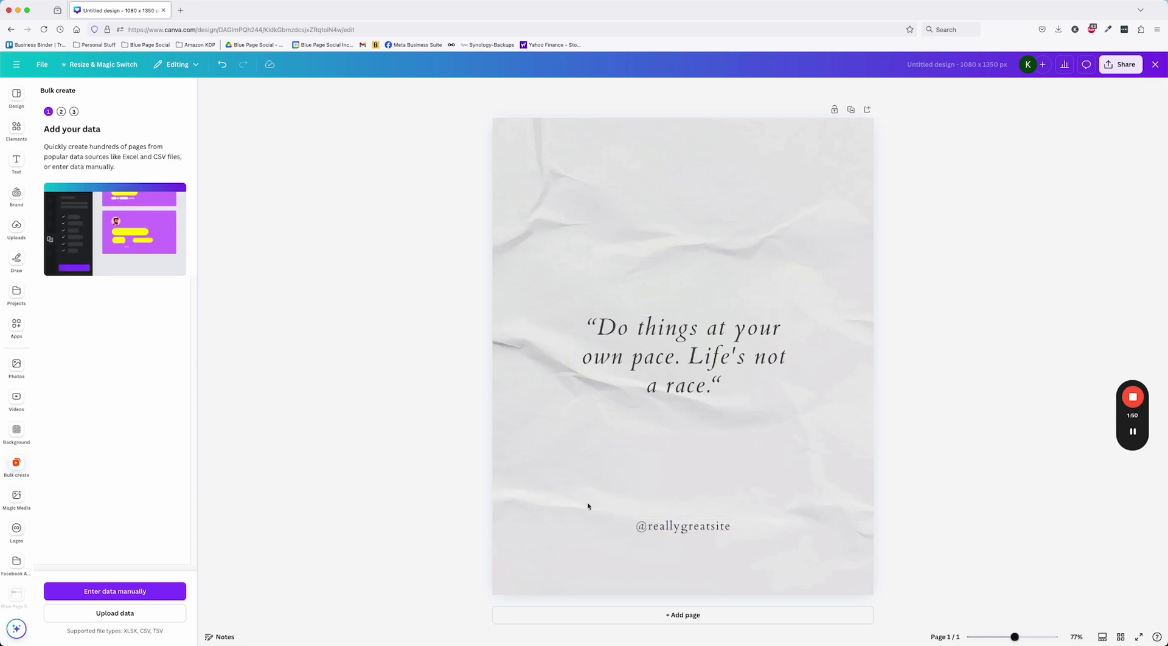
{"action": "left_click", "coordinate": [159, 592]}
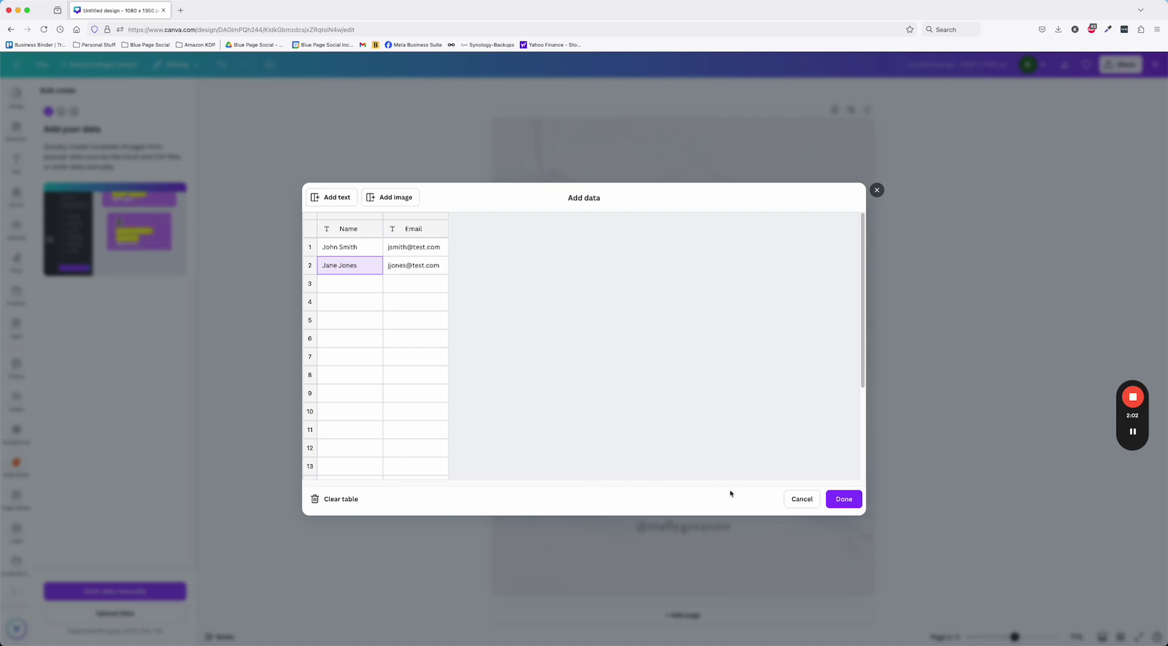
{"action": "left_click", "coordinate": [799, 500]}
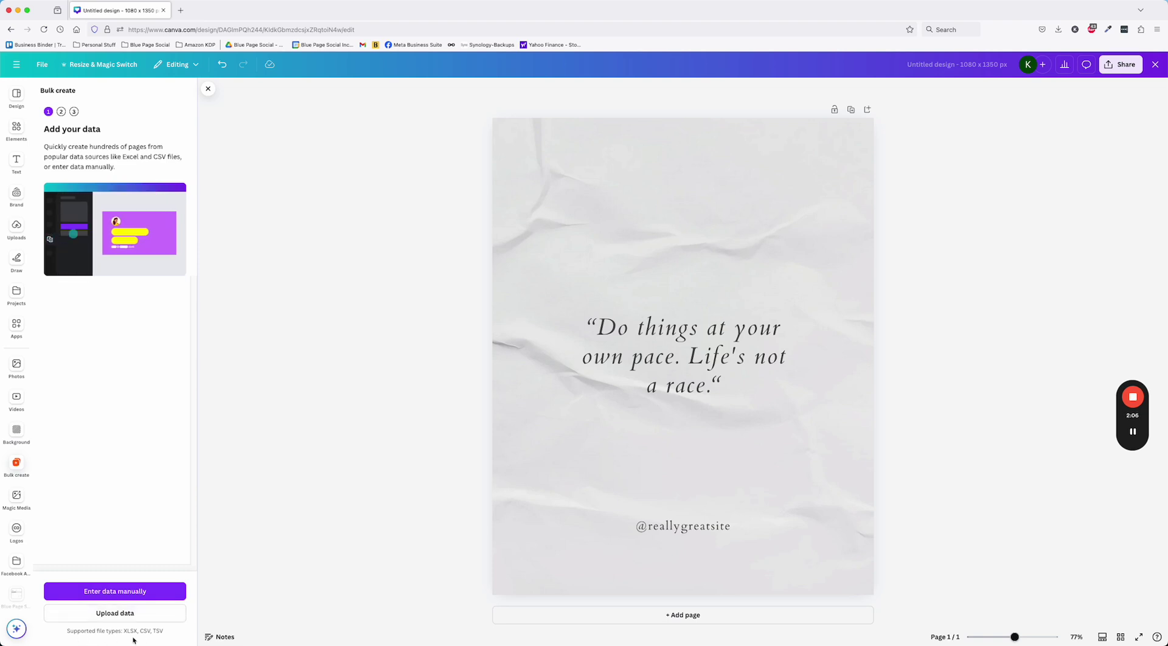
Upload Canva1.csv from the Downloads folder as the bulk create data.
{"action": "left_click", "coordinate": [171, 617]}
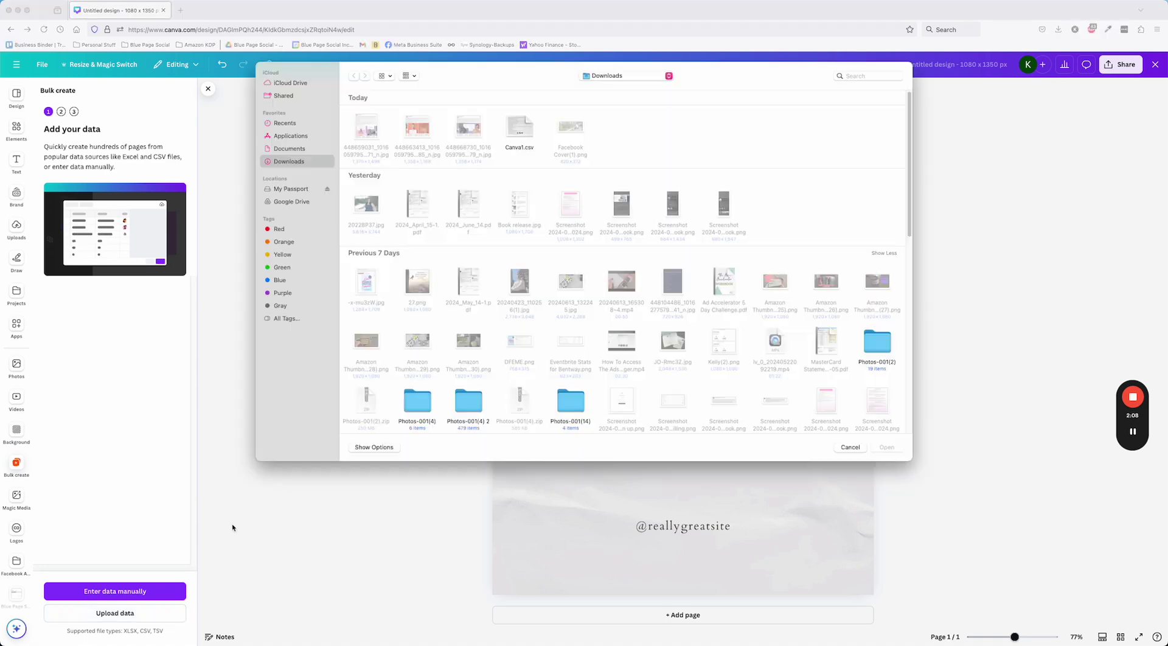
{"action": "double_click", "coordinate": [519, 128]}
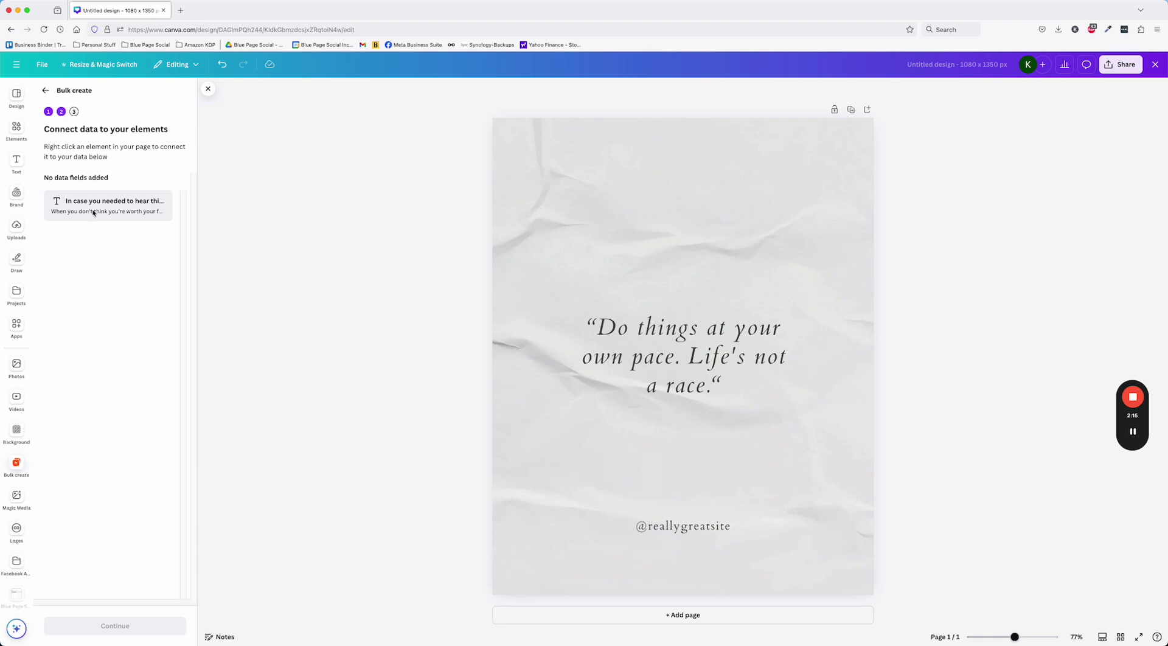
Connect the quote text box to the CSV's "In case you needed to hear this today" field and continue to applying the data.
{"action": "left_click", "coordinate": [701, 347]}
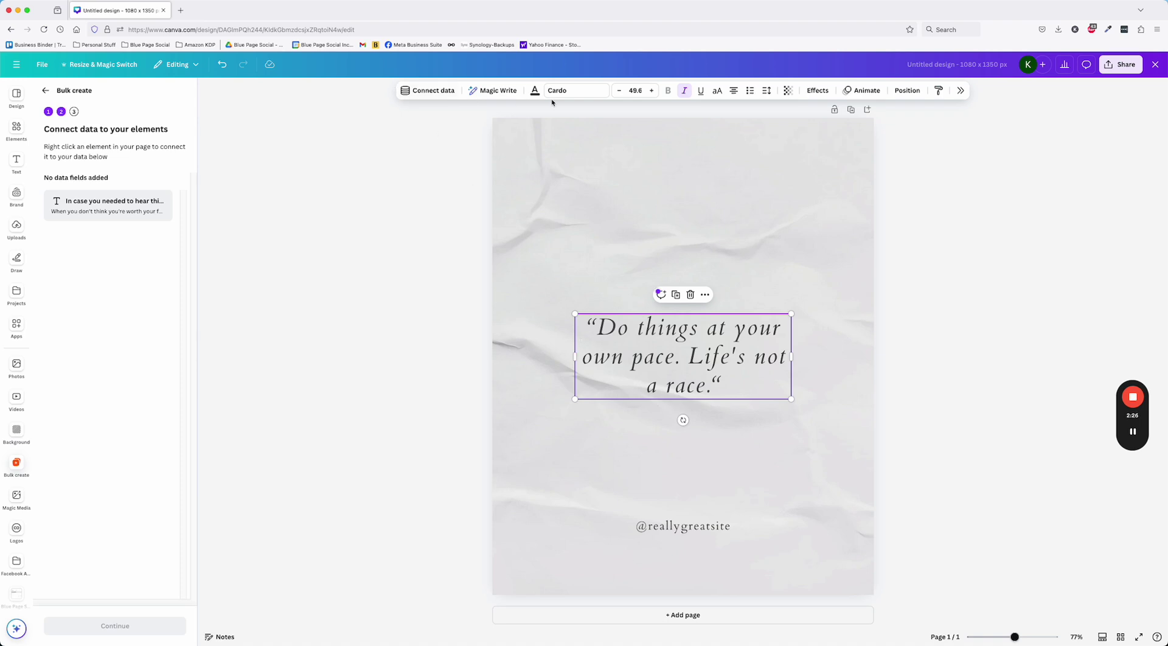
{"action": "left_click", "coordinate": [413, 91]}
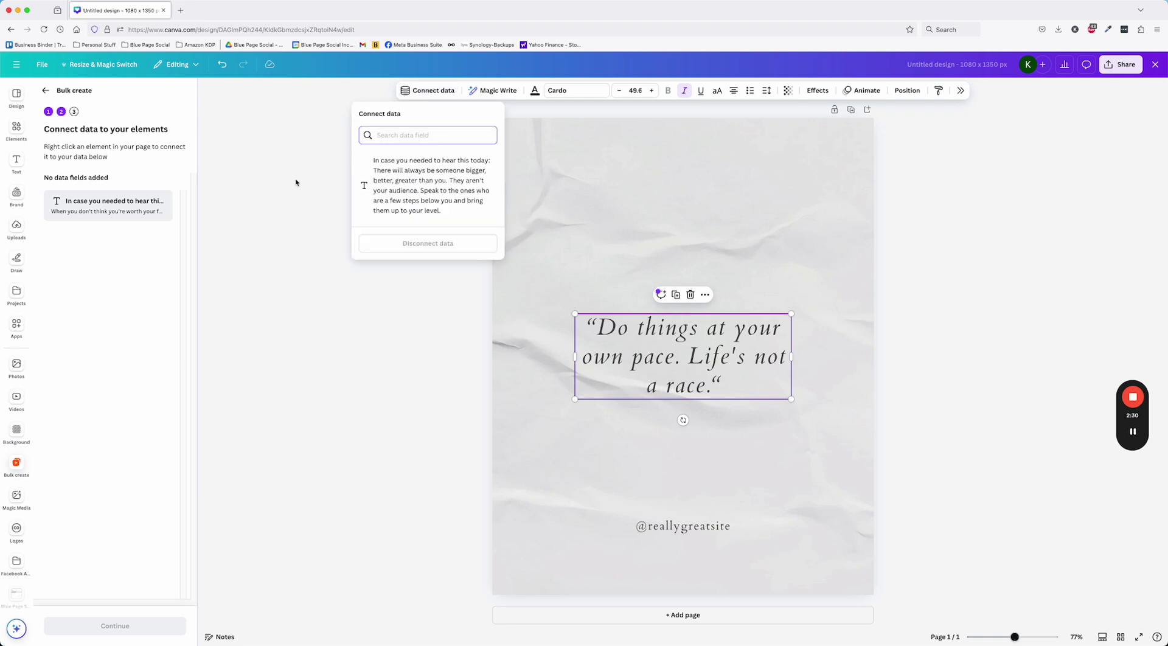
{"action": "left_click", "coordinate": [402, 193]}
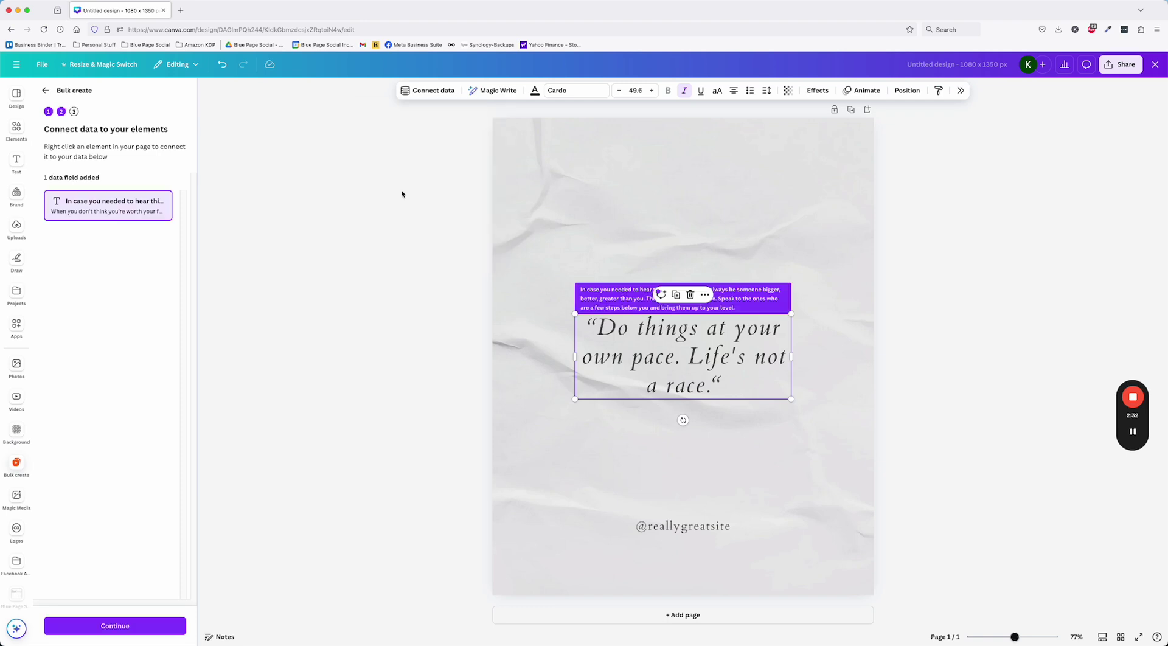
{"action": "left_click", "coordinate": [157, 624]}
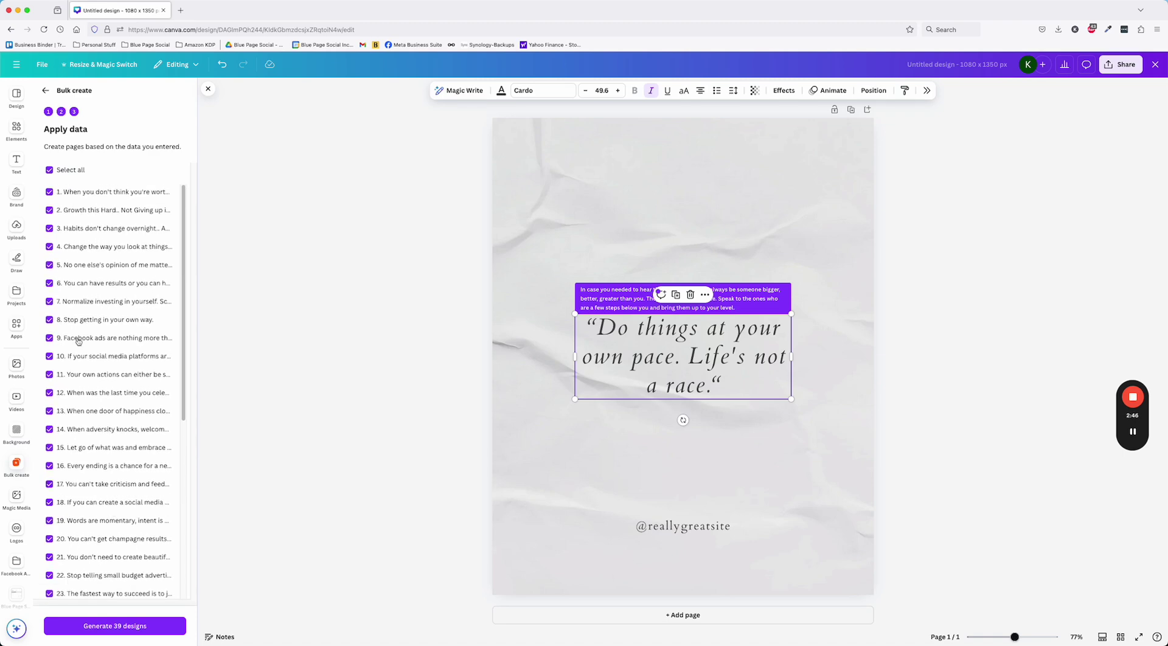
{"action": "left_click", "coordinate": [50, 170]}
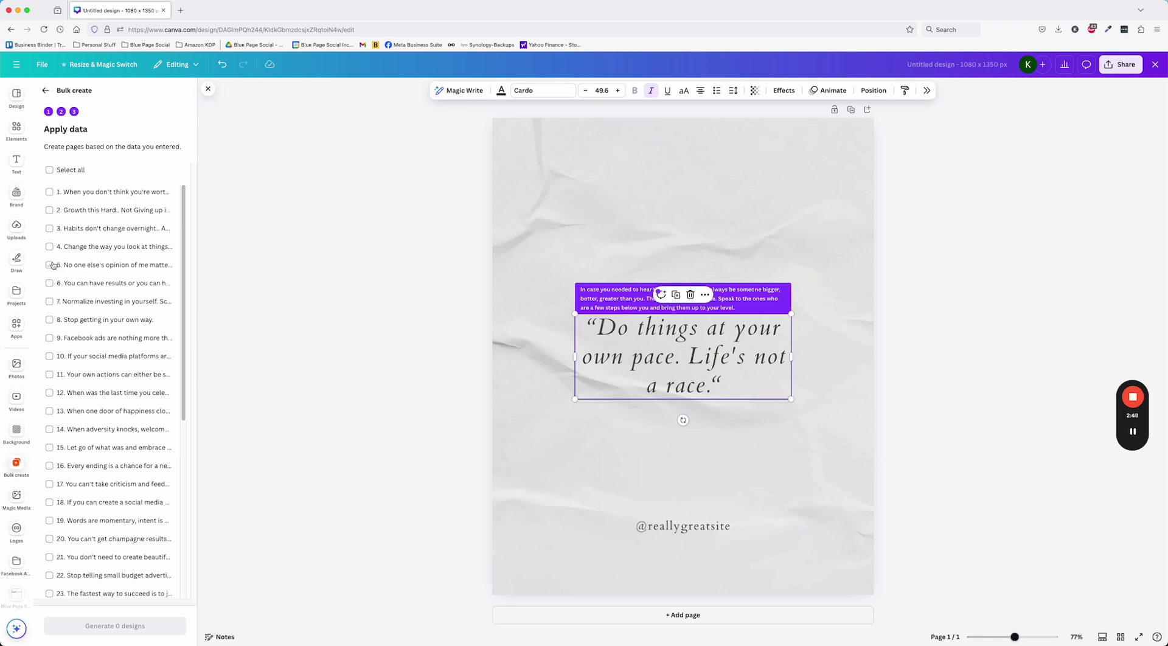
{"action": "left_click", "coordinate": [50, 357]}
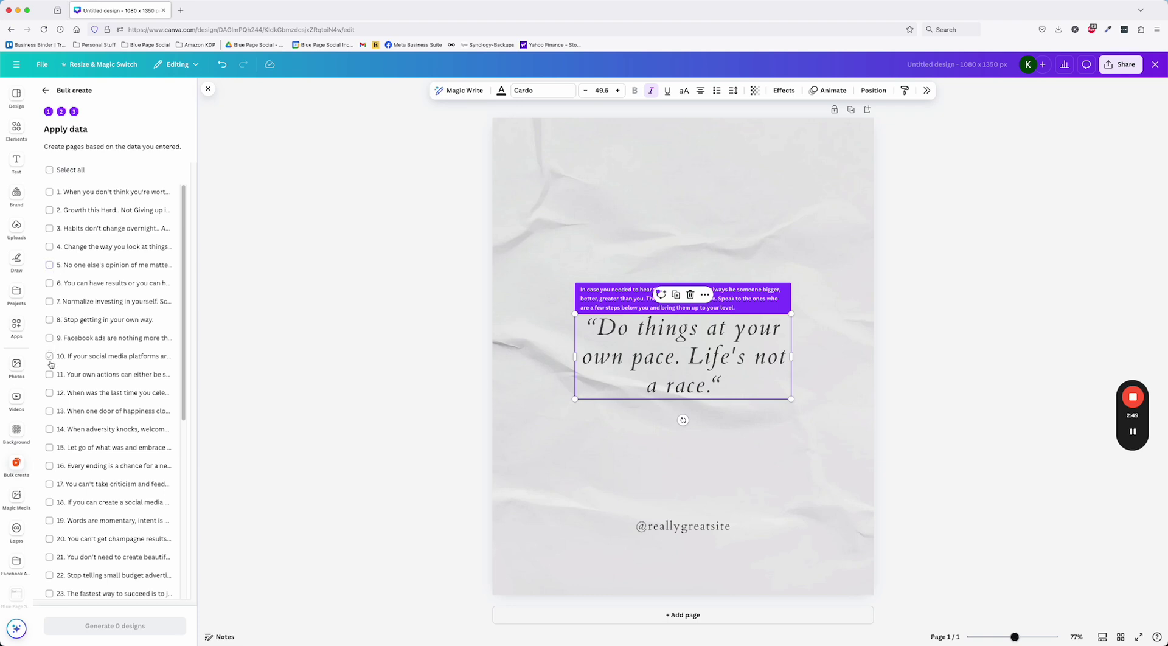
{"action": "left_click", "coordinate": [49, 411]}
{"action": "left_click", "coordinate": [49, 448]}
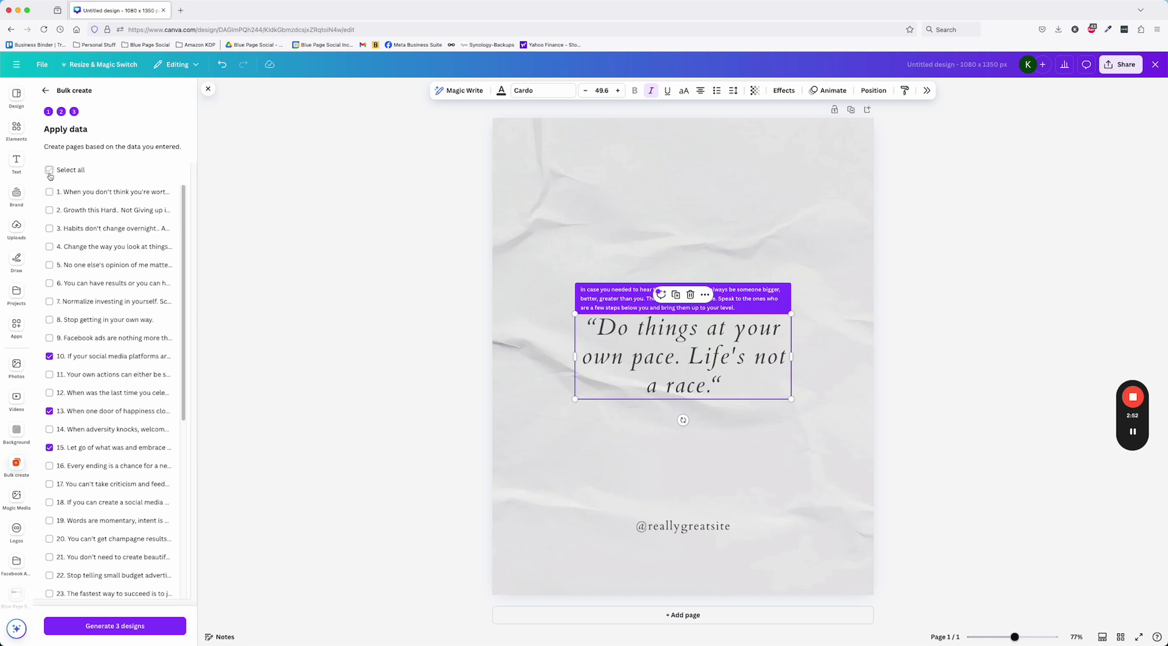
{"action": "left_click", "coordinate": [49, 170]}
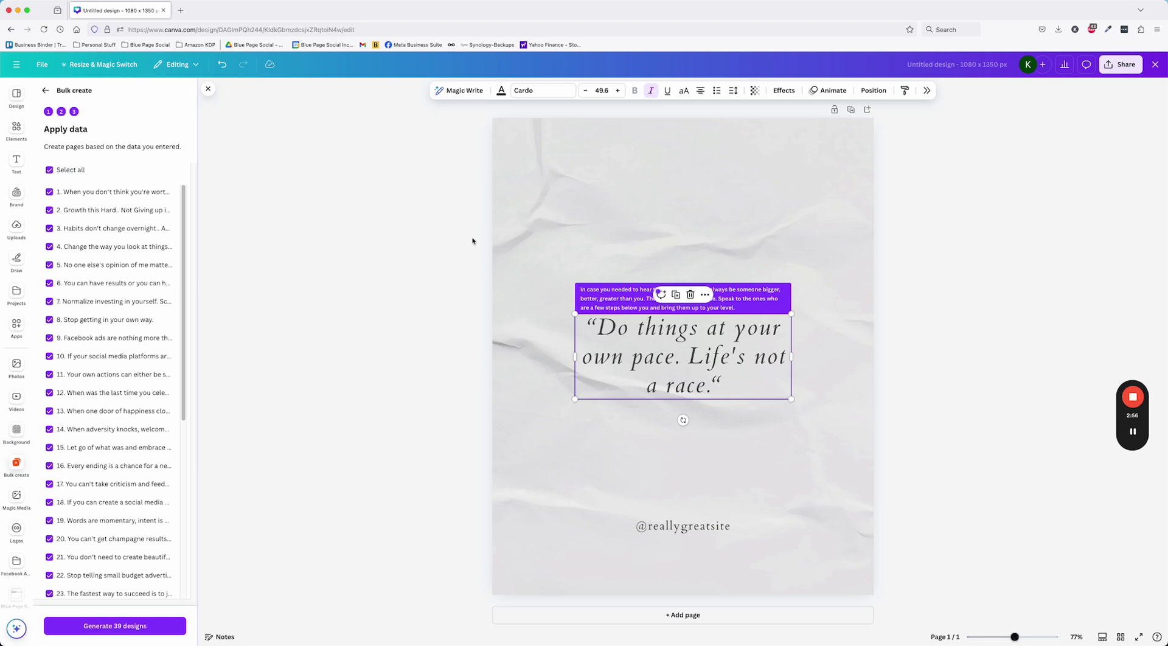
Generate the 39 designs from all selected data rows and look through the first few pages.
{"action": "left_click", "coordinate": [106, 626]}
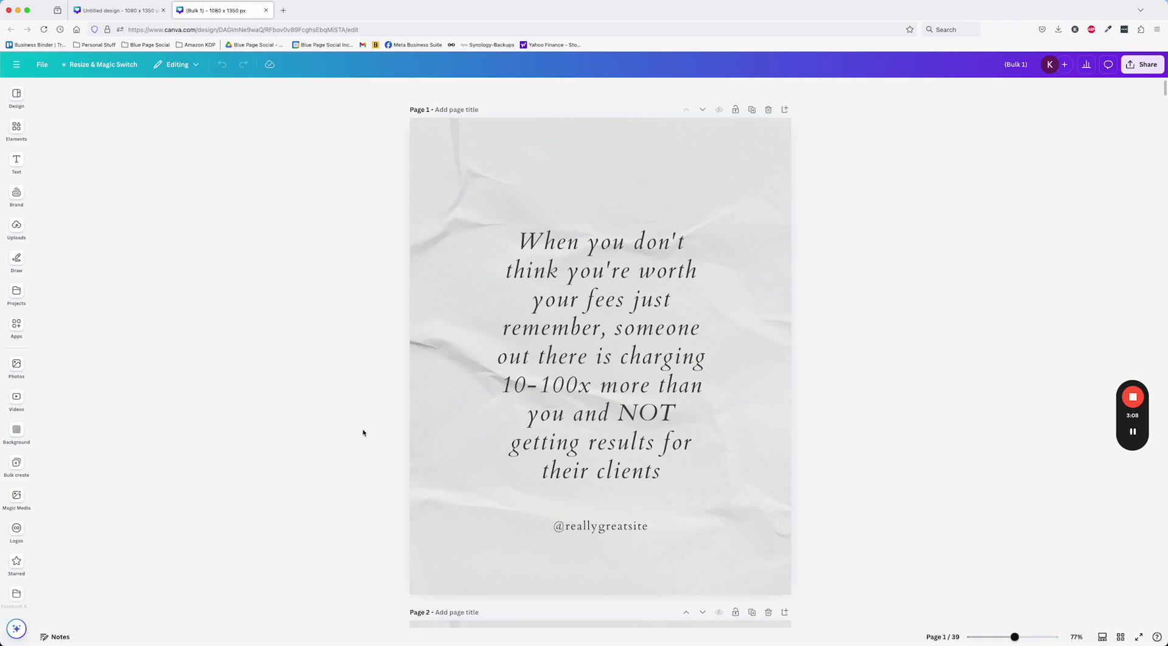
{"action": "scroll", "coordinate": [365, 429], "scroll_direction": "down", "scroll_amount": 20}
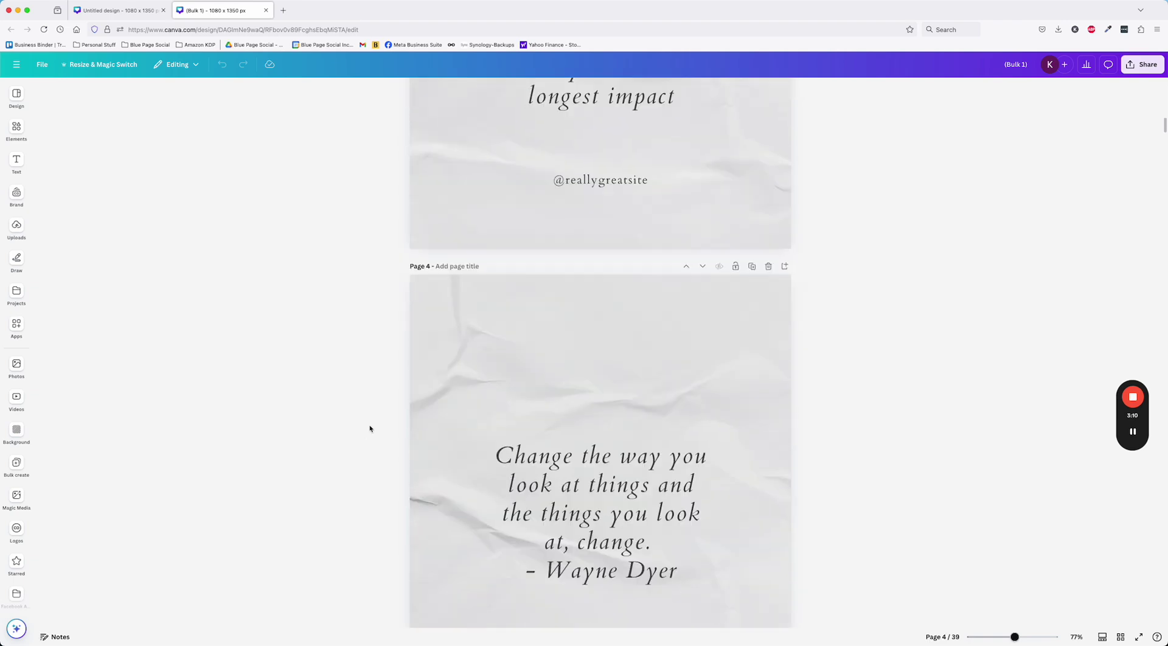
{"action": "scroll", "coordinate": [370, 428], "scroll_direction": "up", "scroll_amount": 4}
{"action": "scroll", "coordinate": [369, 428], "scroll_direction": "down", "scroll_amount": 8}
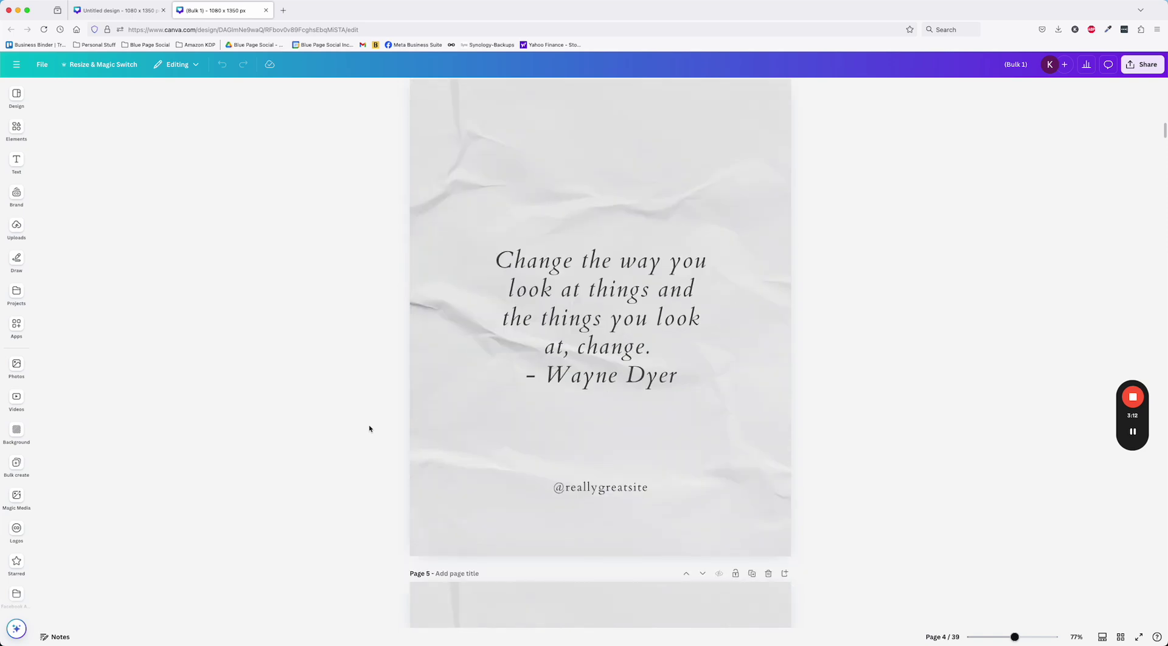
{"action": "scroll", "coordinate": [369, 428], "scroll_direction": "up", "scroll_amount": 13}
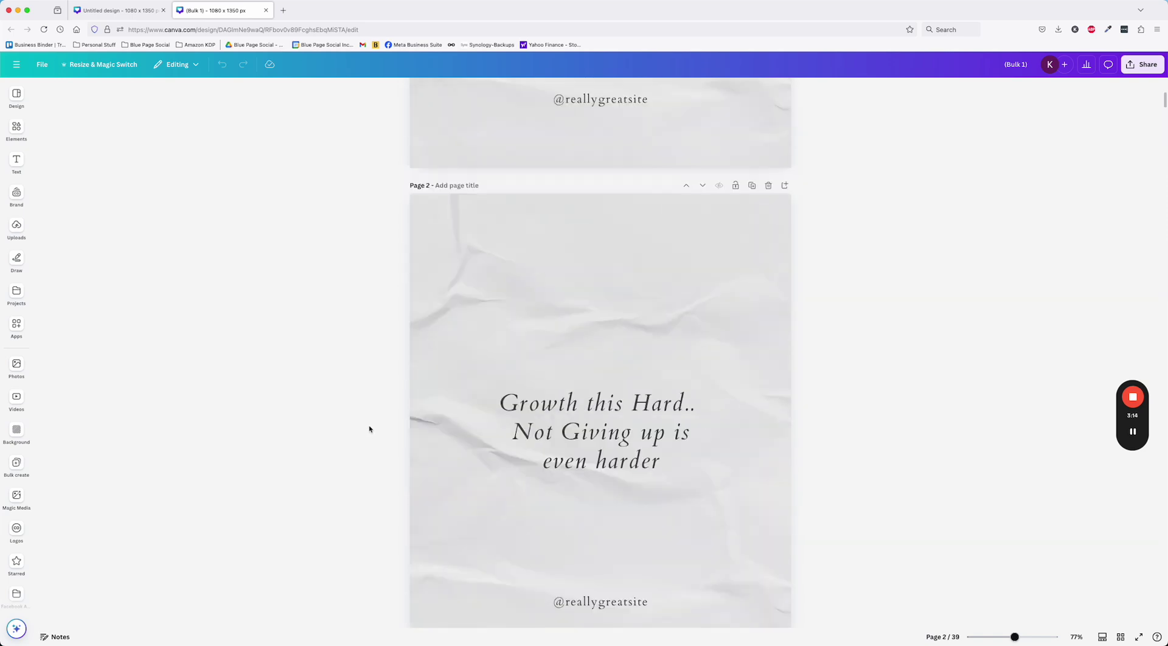
{"action": "scroll", "coordinate": [368, 428], "scroll_direction": "up", "scroll_amount": 6}
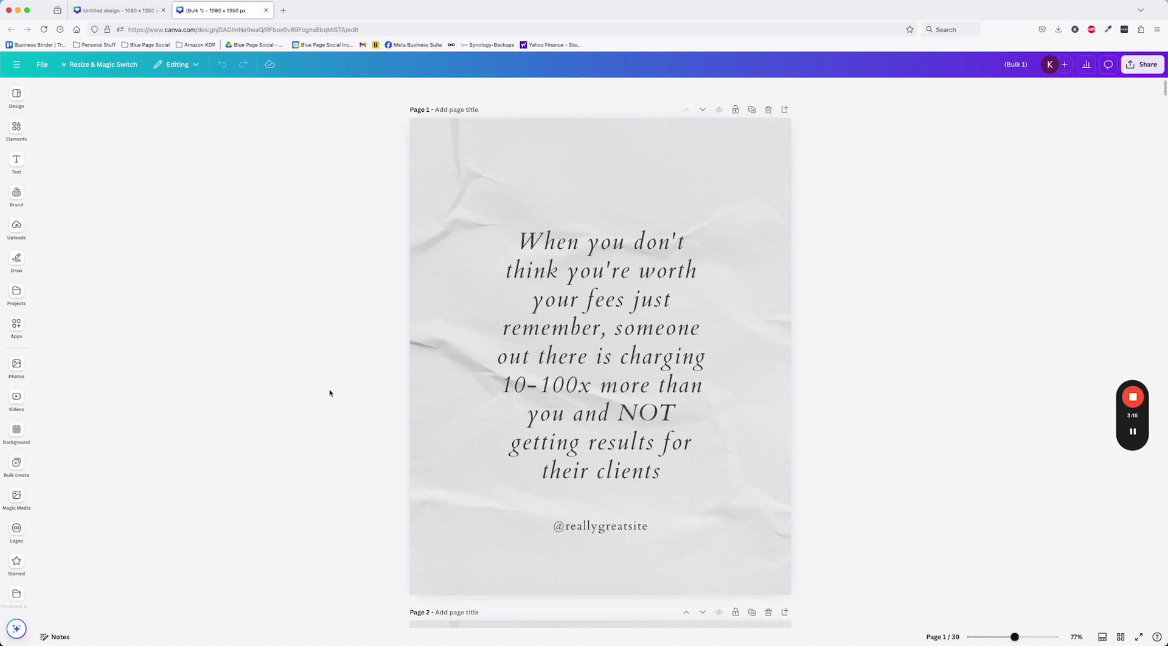
Widen the quote text box on page 1 to nearly the page width and centre it horizontally.
{"action": "left_click", "coordinate": [699, 359]}
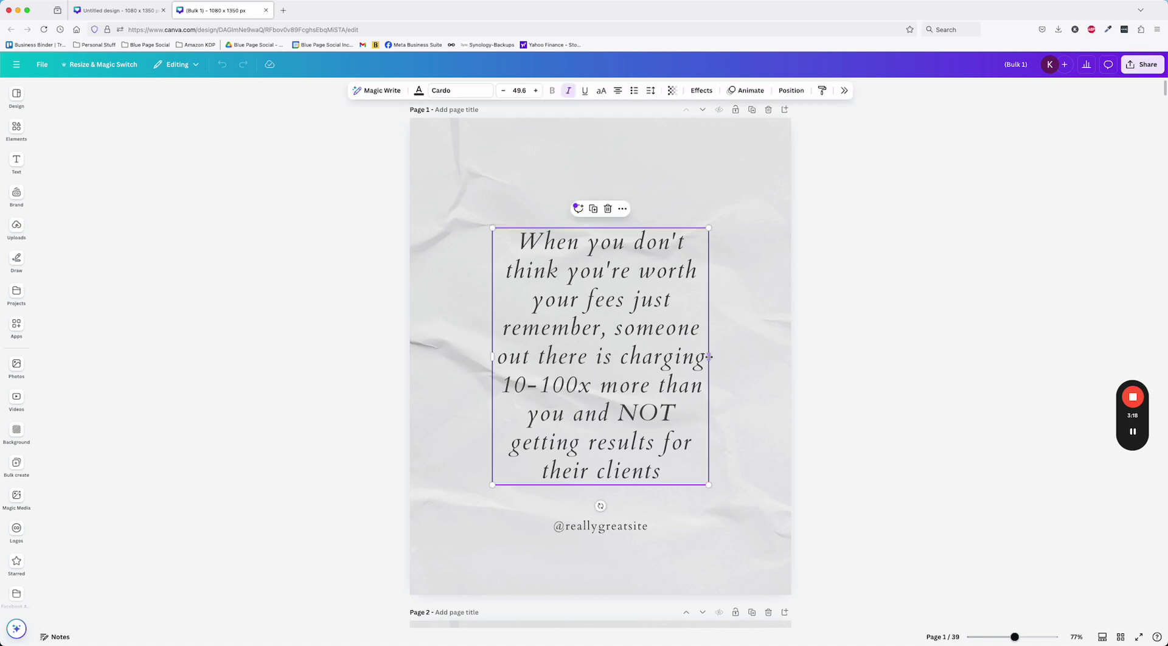
{"action": "left_click_drag", "start_coordinate": [709, 357], "coordinate": [770, 368]}
{"action": "left_click_drag", "start_coordinate": [492, 357], "coordinate": [467, 357]}
{"action": "left_click_drag", "start_coordinate": [584, 333], "coordinate": [565, 333]}
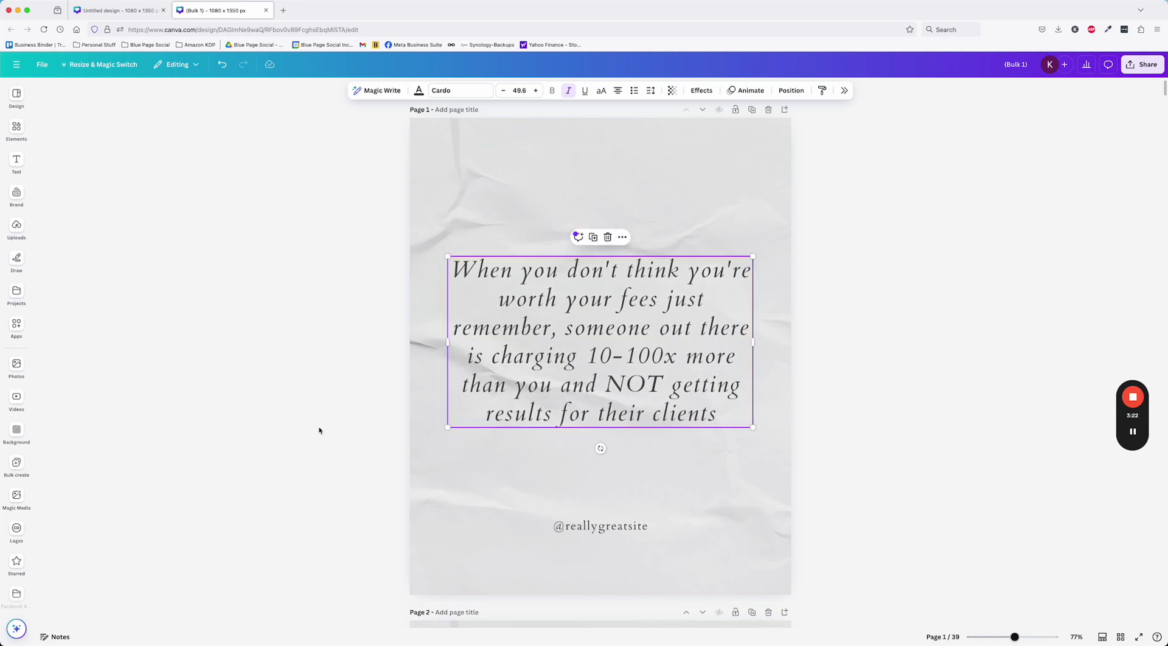
Enlarge the quote text on page 2 so it fills more of the page width, keeping it centred.
{"action": "scroll", "coordinate": [318, 430], "scroll_direction": "down", "scroll_amount": 10}
{"action": "left_click", "coordinate": [497, 245]}
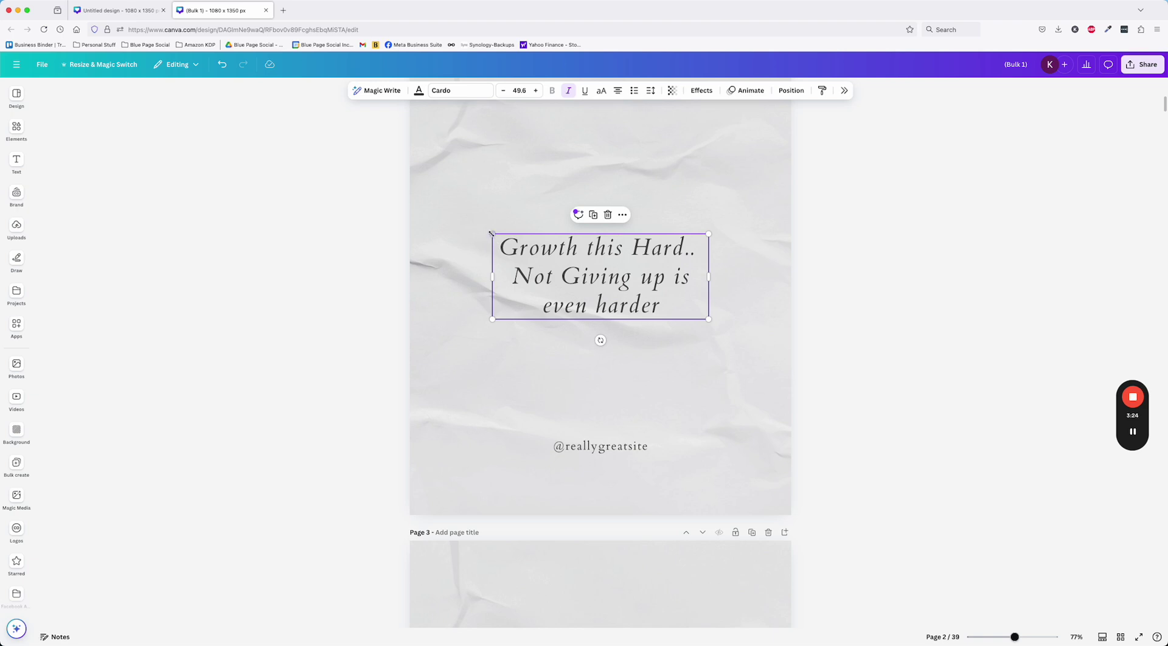
{"action": "left_click_drag", "start_coordinate": [491, 233], "coordinate": [448, 216]}
{"action": "mouse_move", "coordinate": [705, 324]}
{"action": "left_mouse_down"}
{"action": "mouse_move", "coordinate": [743, 334]}
{"action": "mouse_move", "coordinate": [720, 345]}
{"action": "mouse_move", "coordinate": [712, 331]}
{"action": "left_mouse_up"}
{"action": "left_click", "coordinate": [280, 356]}
{"action": "scroll", "coordinate": [280, 357], "scroll_direction": "up", "scroll_amount": 2}
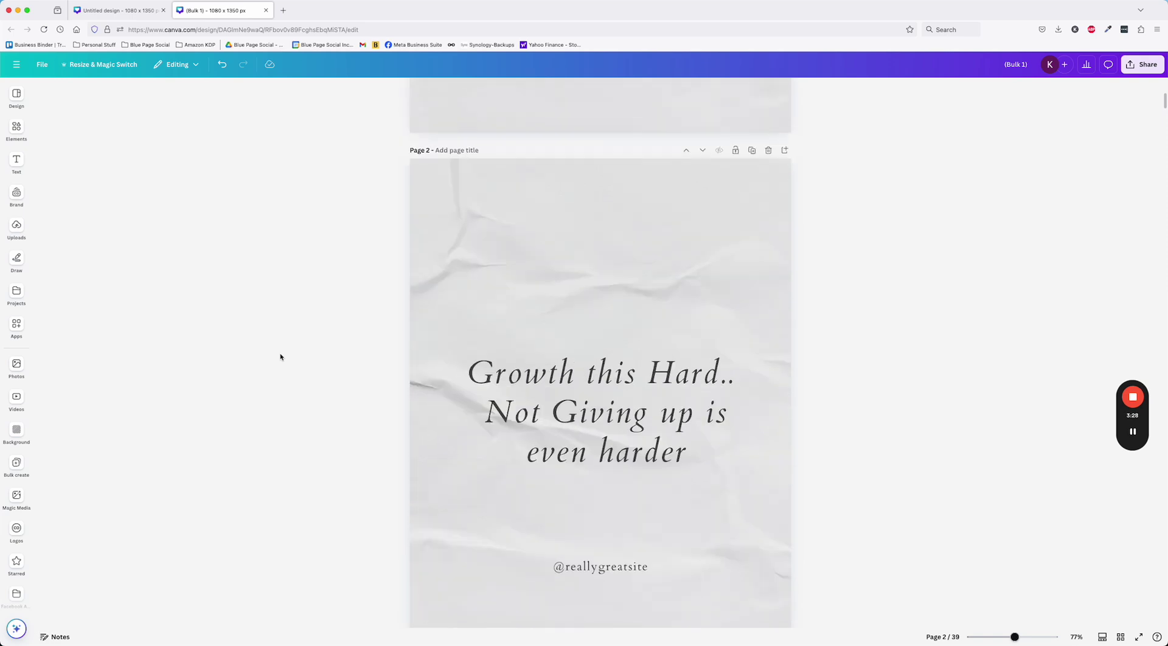
{"action": "scroll", "coordinate": [279, 356], "scroll_direction": "down", "scroll_amount": 6}
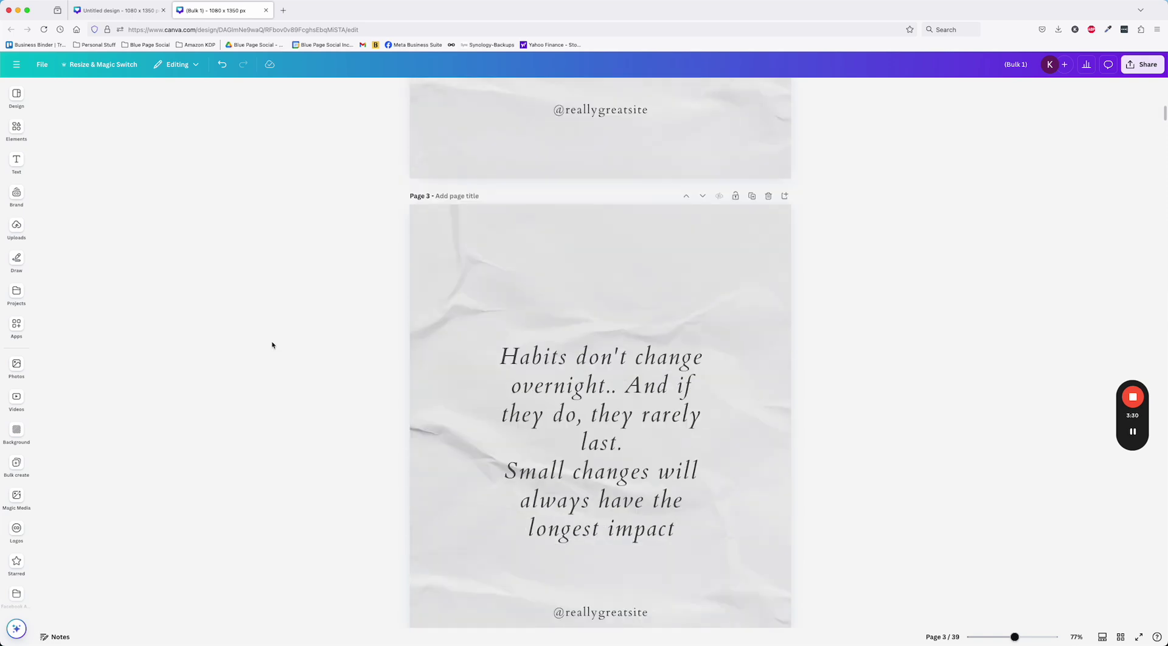